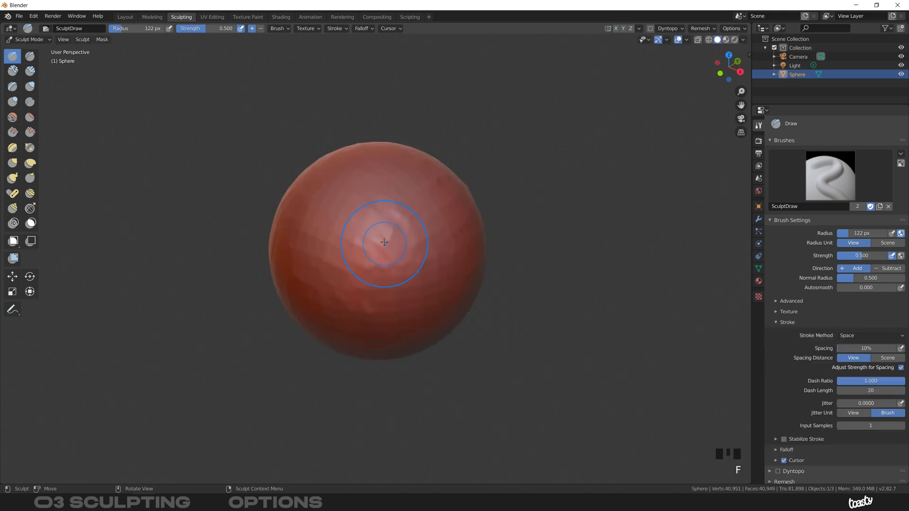
# - Undo the test Draw stroke on the sphere and enable mirroring across the X axis
pyautogui.moveTo(386, 247)
pyautogui.mouseDown()
pyautogui.moveTo(350, 222)
pyautogui.moveTo(379, 312)
pyautogui.moveTo(384, 181)
pyautogui.moveTo(359, 251)
pyautogui.moveTo(407, 312)
pyautogui.moveTo(379, 194)
pyautogui.moveTo(406, 268)
pyautogui.mouseUp()
pyautogui.hotkey('ctrl', 'z')
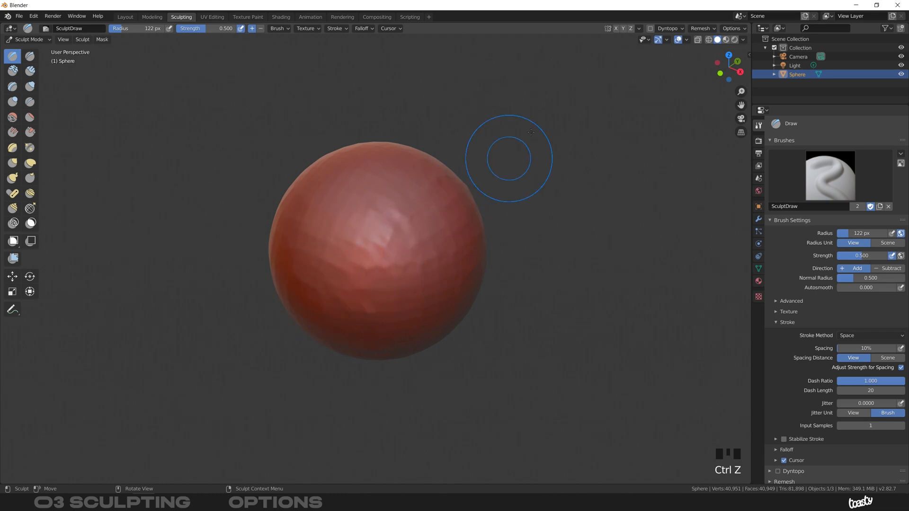
pyautogui.doubleClick(616, 30)
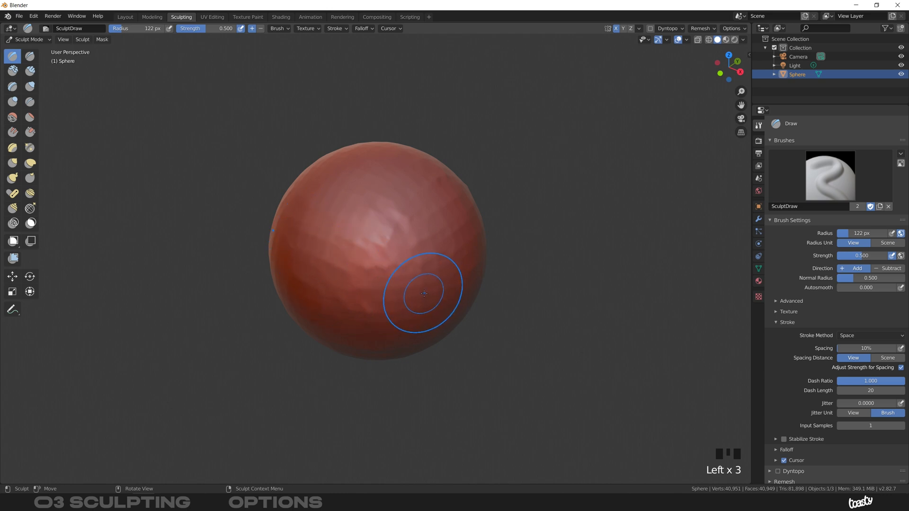
# - Sculpt a rough mirrored face on the sphere with the Draw brush, raising the nose and brow and carving in the eye sockets
pyautogui.keyDown('shift'); pyautogui.moveTo(365, 274); pyautogui.dragTo(410, 256, button='middle'); pyautogui.keyUp('shift')
pyautogui.scroll(1, 402, 258)
pyautogui.moveTo(360, 249); pyautogui.dragTo(397, 246)
pyautogui.moveTo(399, 246)
pyautogui.keyDown('ctrl'); pyautogui.mouseDown()
pyautogui.moveTo(390, 243)
pyautogui.moveTo(418, 230)
pyautogui.moveTo(412, 251)
pyautogui.mouseUp(); pyautogui.keyUp('ctrl')
pyautogui.moveTo(347, 246)
pyautogui.mouseDown()
pyautogui.moveTo(350, 298)
pyautogui.moveTo(348, 284)
pyautogui.mouseUp()
pyautogui.moveTo(395, 319)
pyautogui.keyDown('shift'); pyautogui.mouseDown(button='middle')
pyautogui.moveTo(362, 242)
pyautogui.moveTo(327, 220)
pyautogui.mouseUp(button='middle'); pyautogui.keyUp('shift')
pyautogui.moveTo(327, 220); pyautogui.dragTo(319, 219)
pyautogui.moveTo(319, 219); pyautogui.dragTo(311, 218, button='middle')
pyautogui.moveTo(312, 218); pyautogui.dragTo(338, 142)
pyautogui.moveTo(355, 138)
pyautogui.mouseDown(button='middle')
pyautogui.moveTo(356, 163)
pyautogui.moveTo(354, 141)
pyautogui.mouseUp(button='middle')
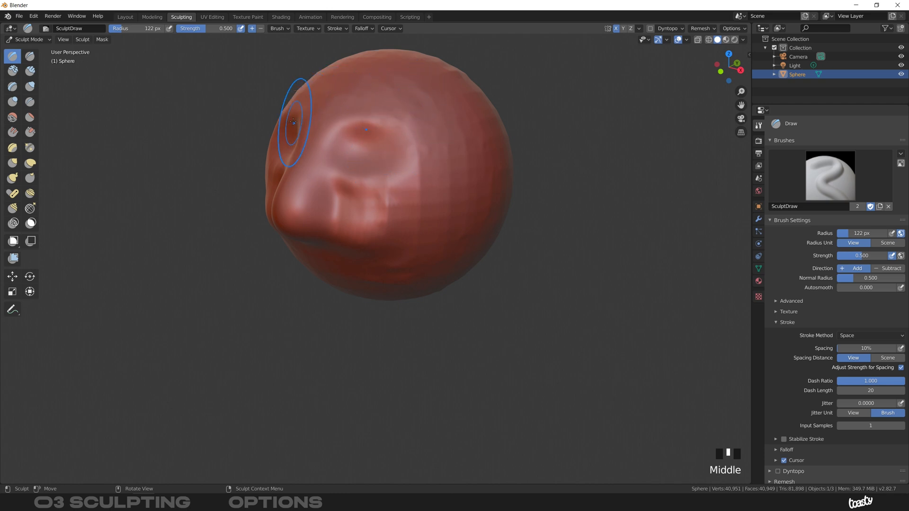
pyautogui.keyDown('shift'); pyautogui.moveTo(379, 147); pyautogui.dragTo(395, 195, button='middle'); pyautogui.keyUp('shift')
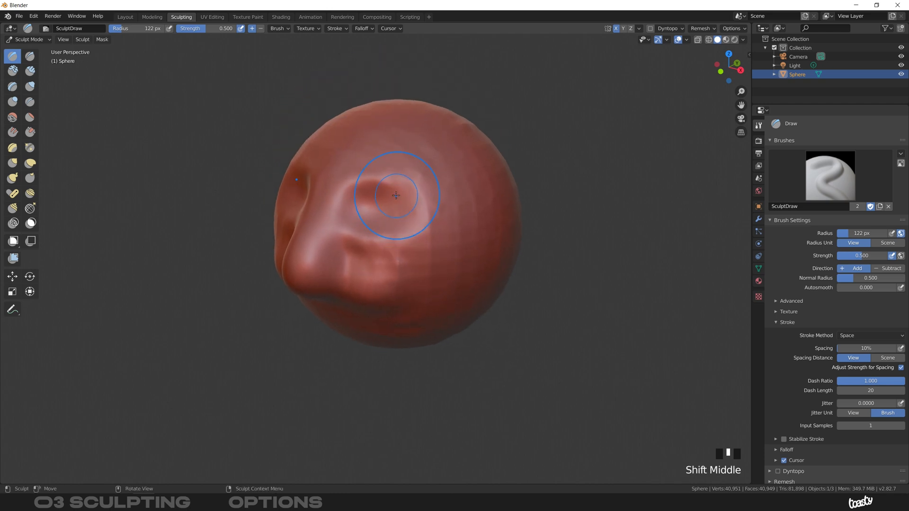
# - Set the radial symmetry count on the X axis to 6
pyautogui.click(639, 30)
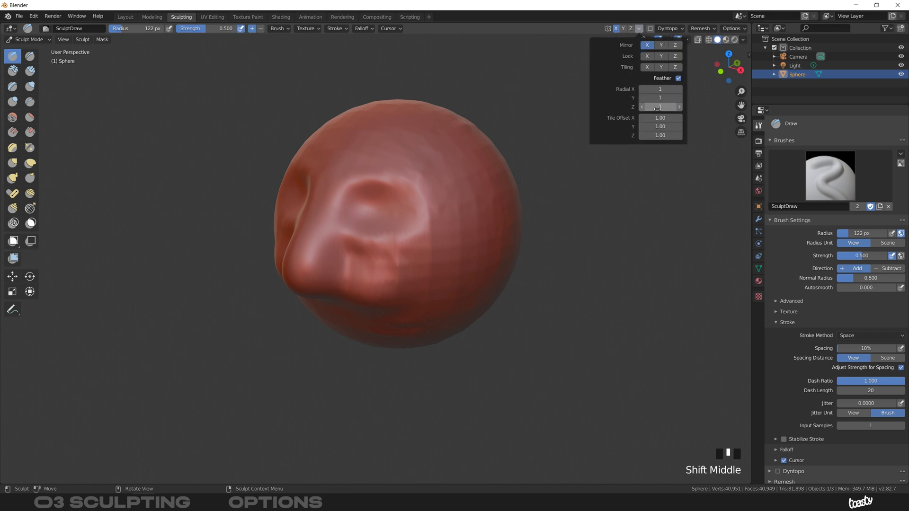
pyautogui.click(660, 90)
pyautogui.write('6')
pyautogui.press('Return')
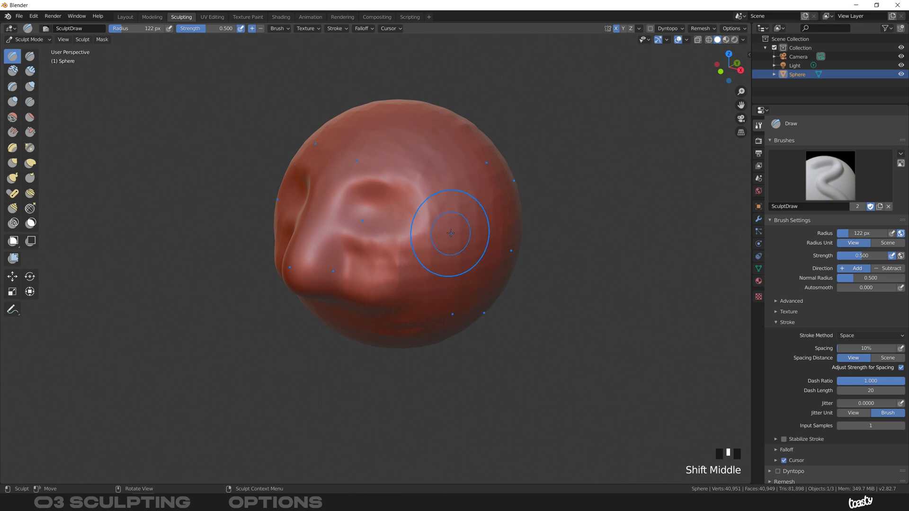
# - Adjust the Draw brush radius and sculpt radially repeated strokes on the side of the sphere
pyautogui.press('f')
pyautogui.click(432, 238)
pyautogui.keyDown('ctrl'); pyautogui.moveTo(462, 215); pyautogui.dragTo(410, 232, button='middle'); pyautogui.keyUp('ctrl')
pyautogui.moveTo(410, 233)
pyautogui.mouseDown()
pyautogui.moveTo(396, 216)
pyautogui.moveTo(438, 191)
pyautogui.moveTo(452, 241)
pyautogui.moveTo(470, 254)
pyautogui.moveTo(526, 244)
pyautogui.moveTo(514, 261)
pyautogui.moveTo(479, 244)
pyautogui.moveTo(442, 246)
pyautogui.moveTo(447, 206)
pyautogui.moveTo(398, 222)
pyautogui.moveTo(412, 237)
pyautogui.moveTo(444, 232)
pyautogui.moveTo(497, 284)
pyautogui.moveTo(478, 208)
pyautogui.moveTo(514, 245)
pyautogui.moveTo(479, 288)
pyautogui.moveTo(516, 222)
pyautogui.moveTo(497, 315)
pyautogui.moveTo(529, 242)
pyautogui.moveTo(497, 284)
pyautogui.moveTo(515, 266)
pyautogui.mouseUp()
pyautogui.moveTo(531, 299); pyautogui.dragTo(513, 270)
pyautogui.moveTo(487, 203); pyautogui.dragTo(436, 226, button='middle')
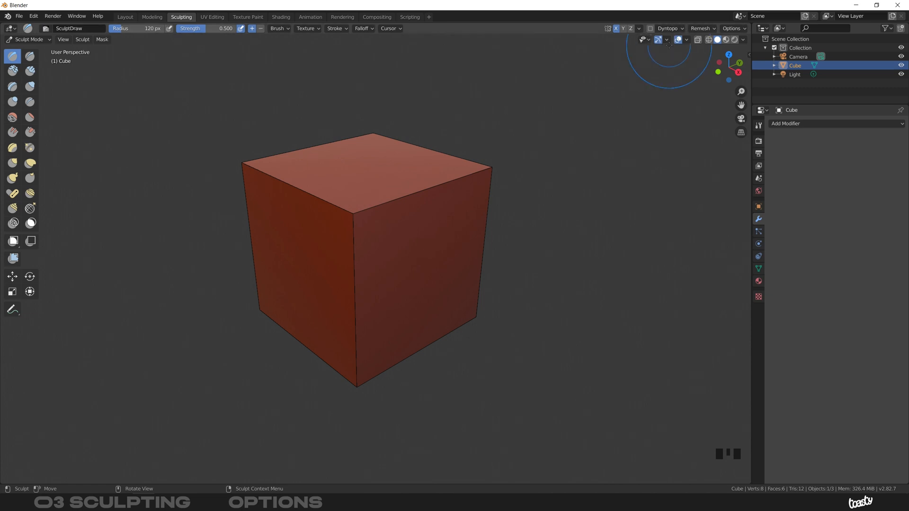
# - Enable Dyntopo on the cube, accepting the vertex data warning, and sculpt over its front upper corner
pyautogui.click(650, 29)
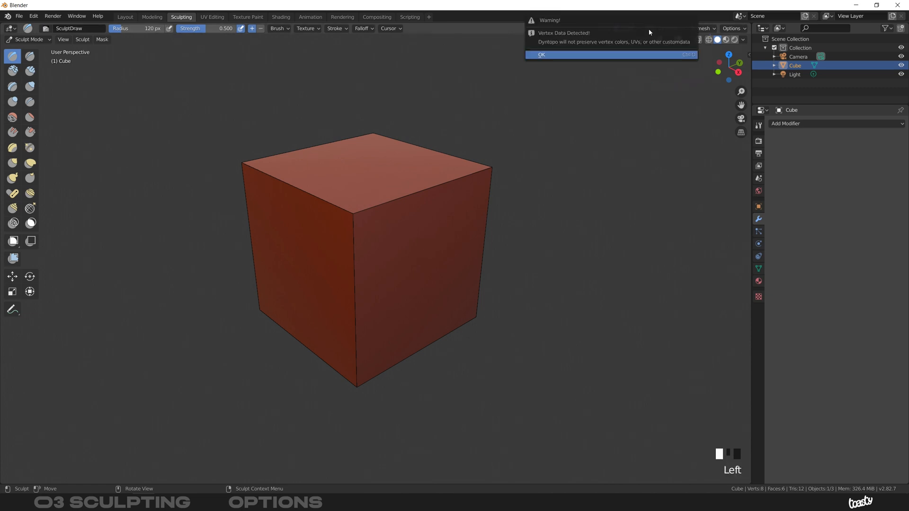
pyautogui.click(637, 57)
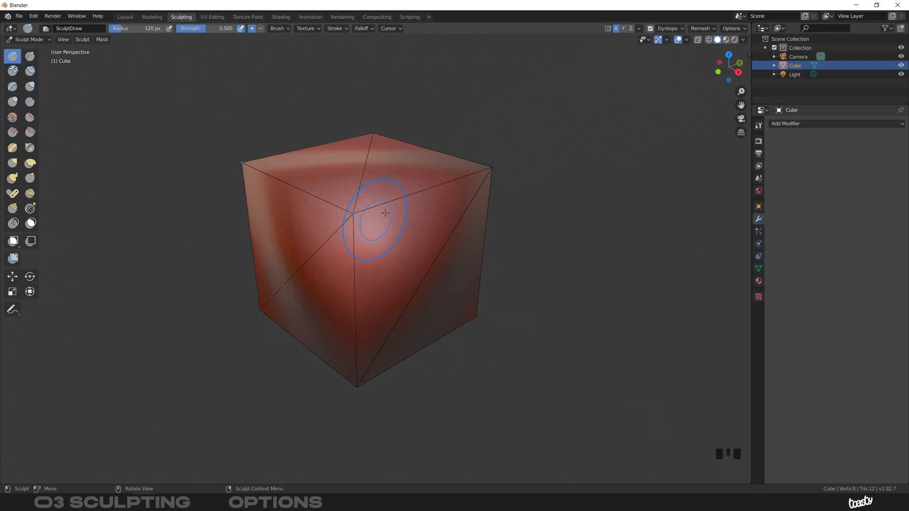
pyautogui.keyDown('ctrl'); pyautogui.moveTo(376, 221); pyautogui.dragTo(352, 228, button='middle'); pyautogui.keyUp('ctrl')
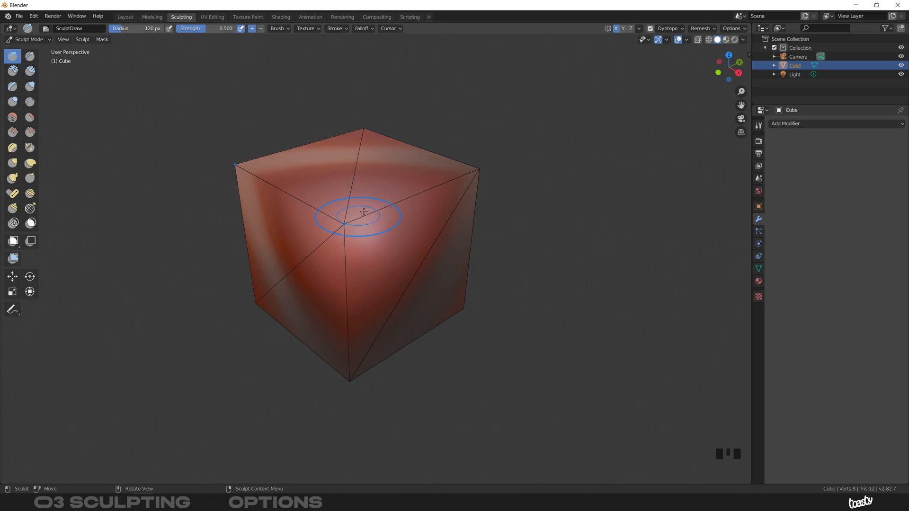
pyautogui.moveTo(347, 224); pyautogui.dragTo(357, 228)
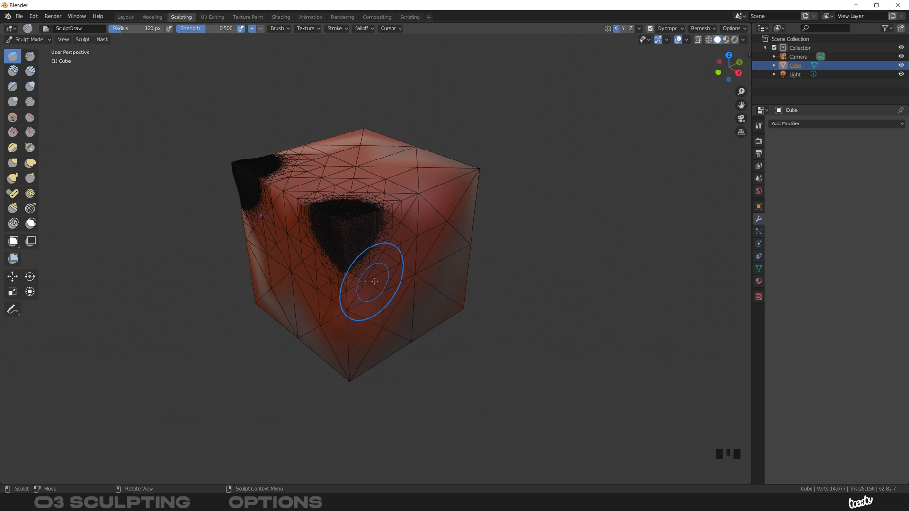
# - Turn off Dyntopo and symmetrize the cube in the -X to +X direction
pyautogui.click(650, 28)
pyautogui.click(667, 29)
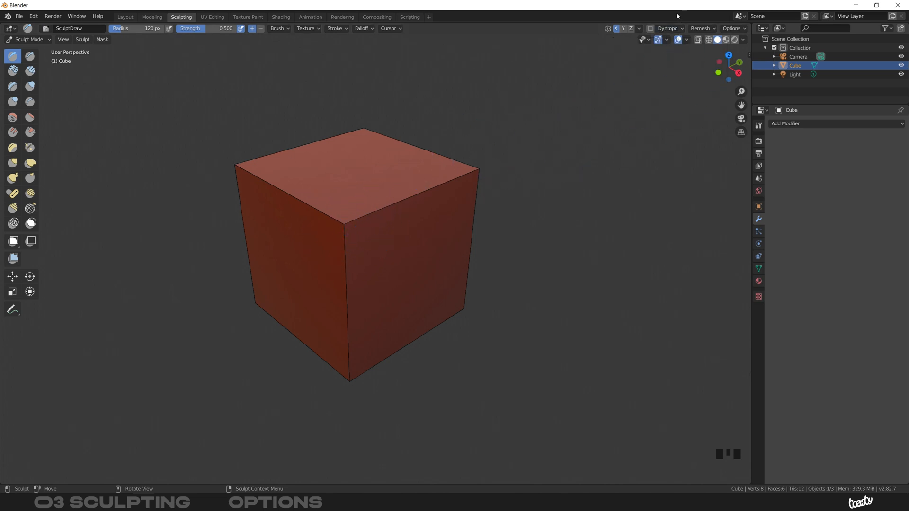
pyautogui.click(672, 30)
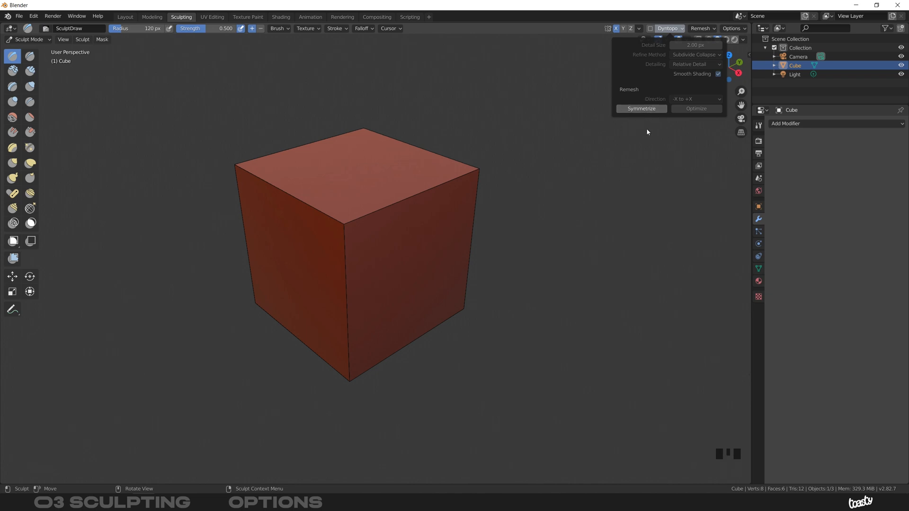
pyautogui.click(636, 109)
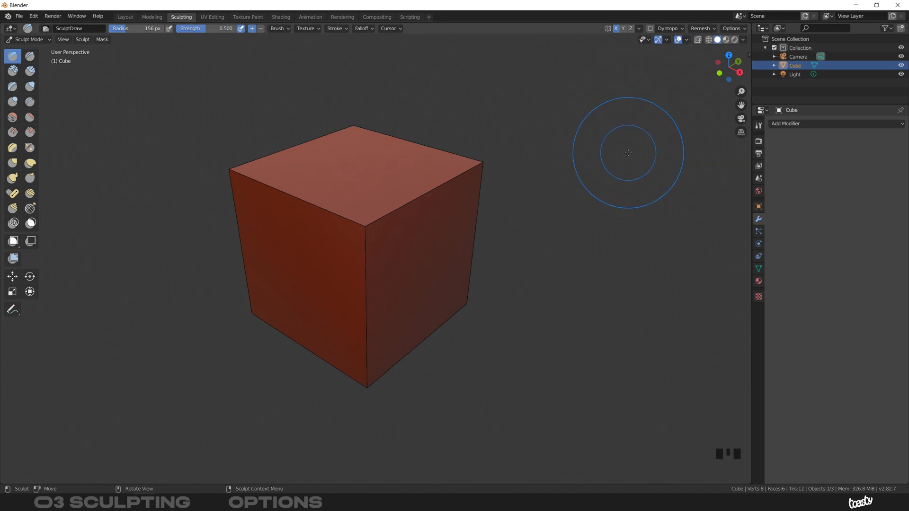
# - Voxel remesh the cube into a dense, even grid of faces
pyautogui.click(734, 29)
pyautogui.click(701, 28)
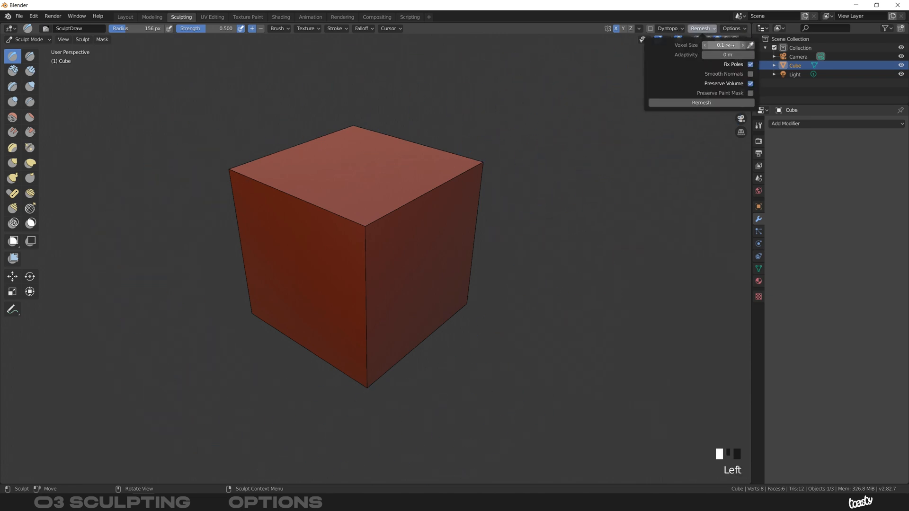
pyautogui.click(704, 104)
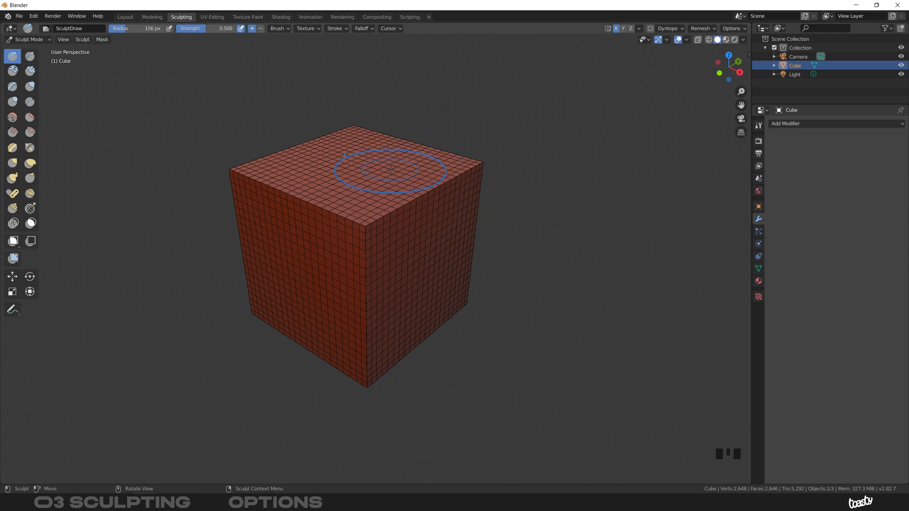
# - Pull large mirrored bulges out of the cube's upper corners, enlarging the Draw brush radius to 211 px, and remesh the result
pyautogui.moveTo(393, 213)
pyautogui.mouseDown()
pyautogui.moveTo(361, 215)
pyautogui.moveTo(365, 224)
pyautogui.moveTo(398, 215)
pyautogui.moveTo(402, 192)
pyautogui.mouseUp()
pyautogui.press('f')
pyautogui.click(397, 220)
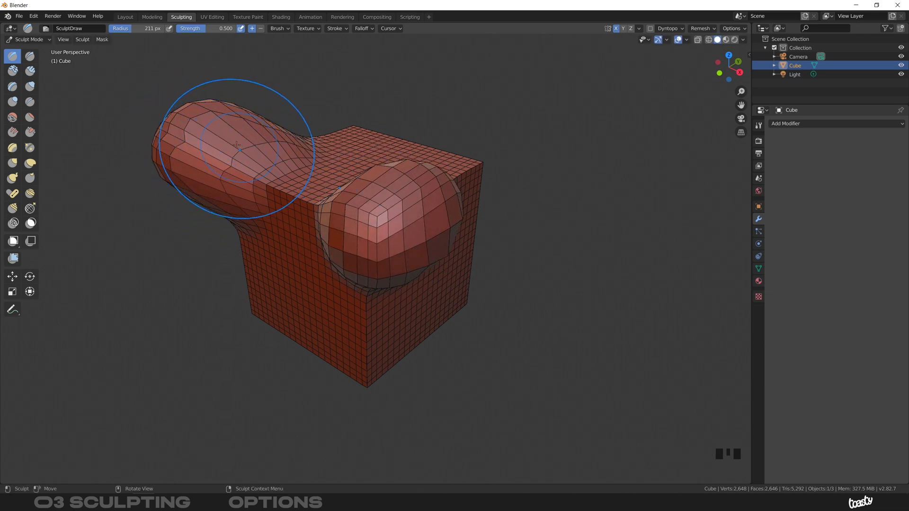
pyautogui.moveTo(218, 142); pyautogui.dragTo(208, 151)
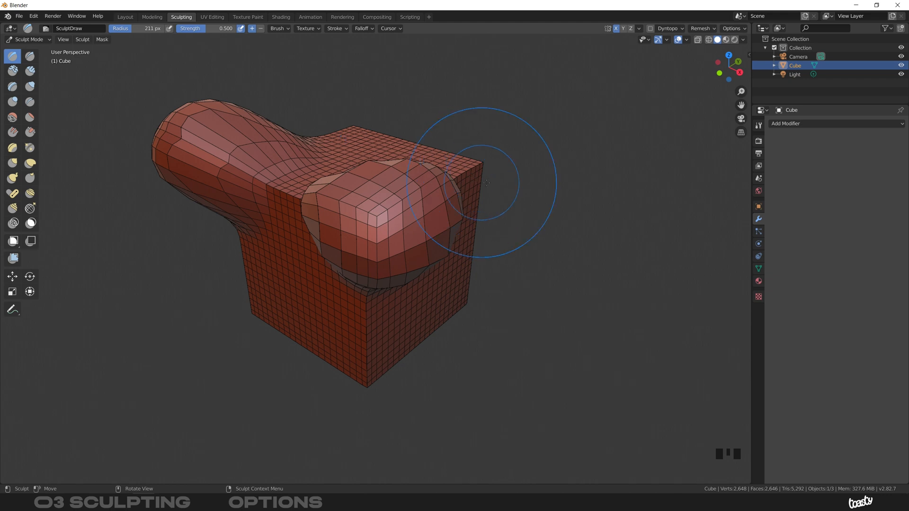
pyautogui.hotkey('ctrl', 'r')
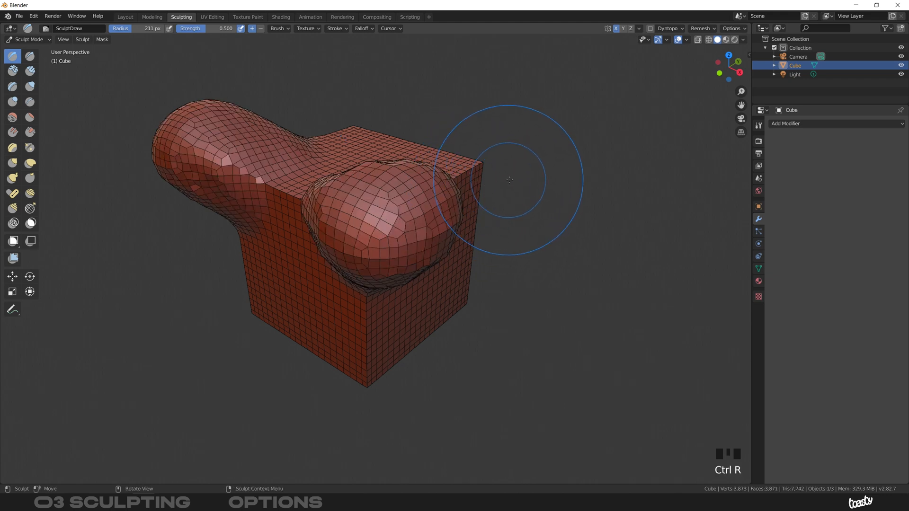
# - Reduce the brush radius to 162 px, build the mirrored bulges up further, and remesh the shape
pyautogui.click(701, 29)
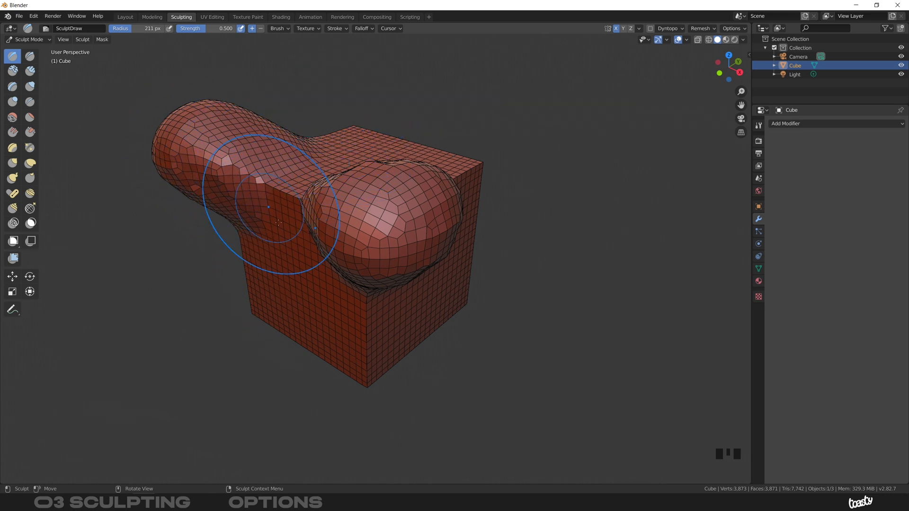
pyautogui.press('f')
pyautogui.click(209, 159)
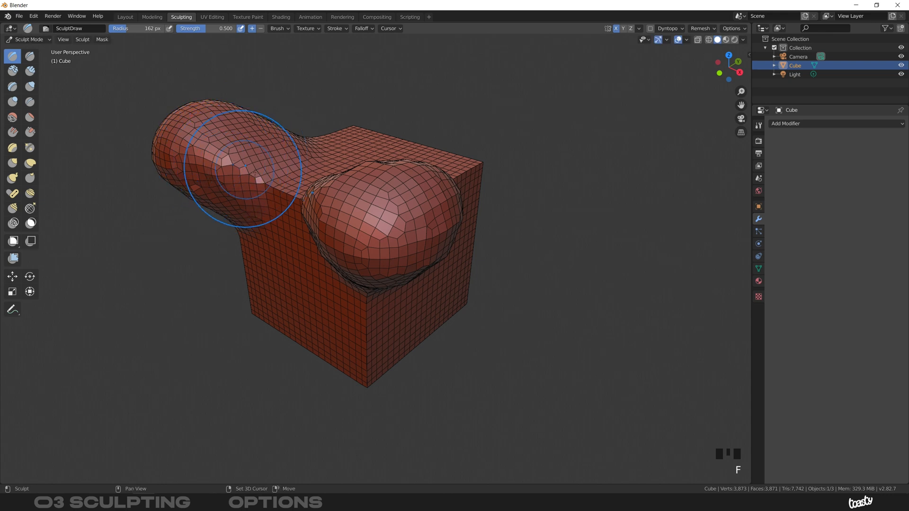
pyautogui.keyDown('shift'); pyautogui.moveTo(240, 168); pyautogui.dragTo(367, 203, button='middle'); pyautogui.keyUp('shift')
pyautogui.moveTo(372, 201)
pyautogui.mouseDown()
pyautogui.moveTo(391, 204)
pyautogui.moveTo(377, 218)
pyautogui.moveTo(378, 187)
pyautogui.moveTo(395, 194)
pyautogui.moveTo(371, 207)
pyautogui.mouseUp()
pyautogui.keyDown('shift'); pyautogui.moveTo(371, 207); pyautogui.dragTo(317, 187, button='middle'); pyautogui.keyUp('shift')
pyautogui.hotkey('ctrl', 'r')
pyautogui.moveTo(406, 235); pyautogui.dragTo(376, 243, button='middle')
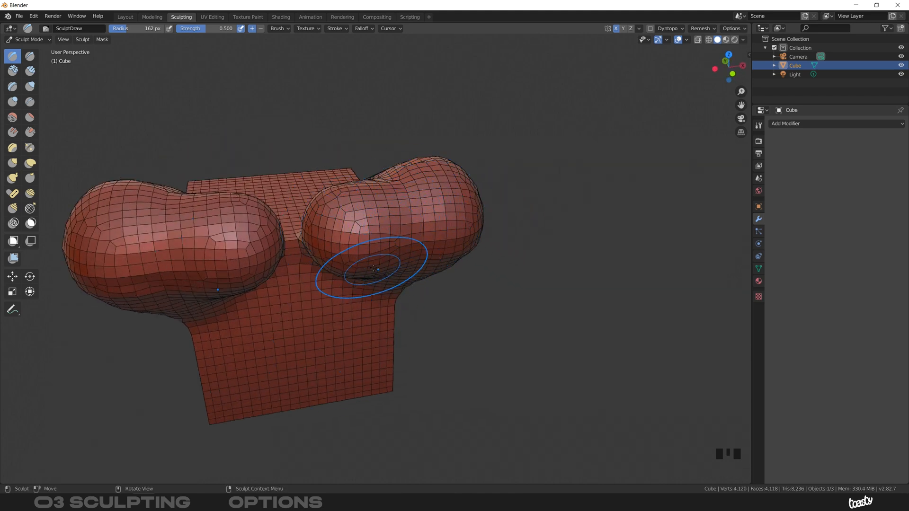
# - Undo the last operation, extend the mirrored bulges sideways with the Draw brush, and remesh again
pyautogui.hotkey('ctrl', 'z')
pyautogui.moveTo(357, 234)
pyautogui.mouseDown()
pyautogui.moveTo(467, 234)
pyautogui.moveTo(408, 218)
pyautogui.moveTo(426, 208)
pyautogui.moveTo(458, 231)
pyautogui.moveTo(442, 260)
pyautogui.moveTo(468, 280)
pyautogui.mouseUp()
pyautogui.hotkey('ctrl', 'r')
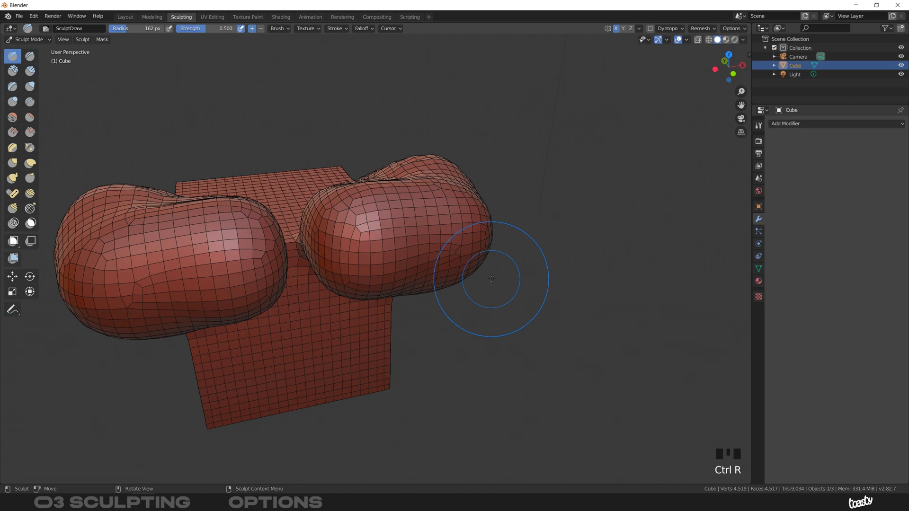
pyautogui.click(700, 28)
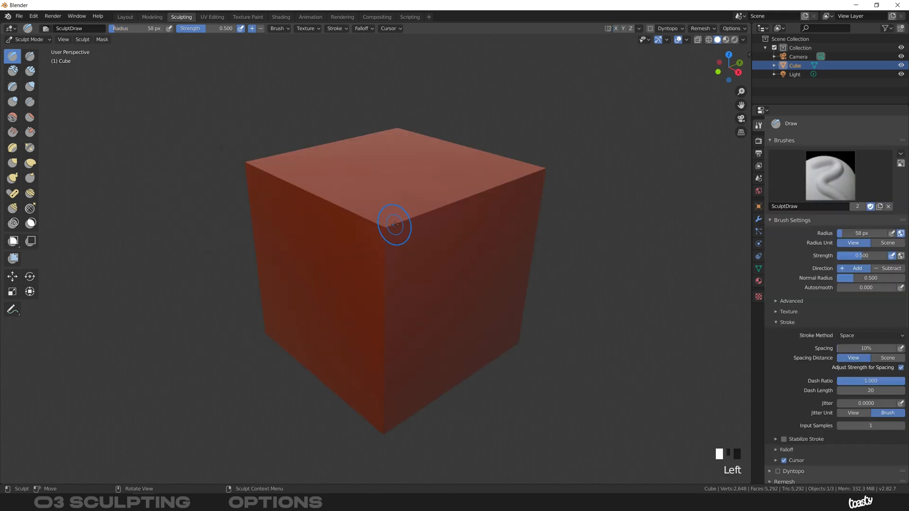
# - Switch the remeshed cube to Edit Mode and add a UV sphere to its mesh
pyautogui.keyDown('shift'); pyautogui.moveTo(396, 223); pyautogui.dragTo(362, 215, button='middle'); pyautogui.keyUp('shift')
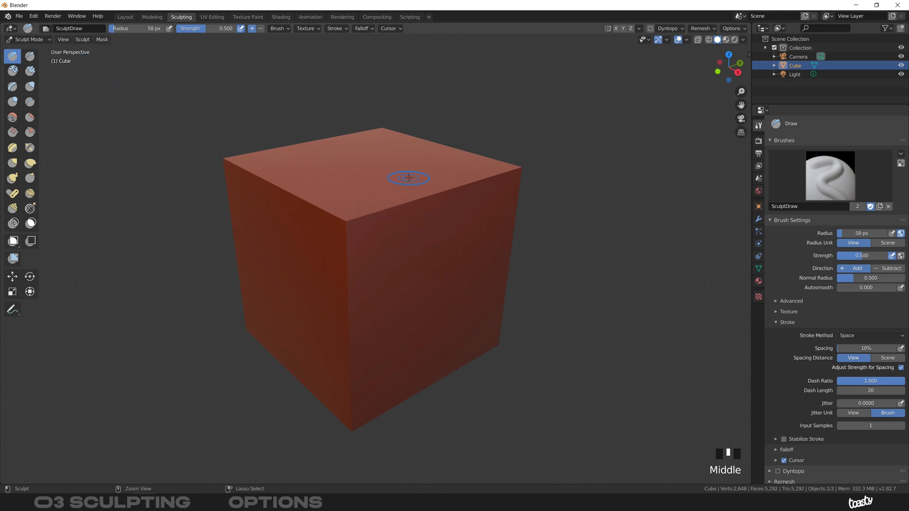
pyautogui.hotkey('ctrl', 'Tab')
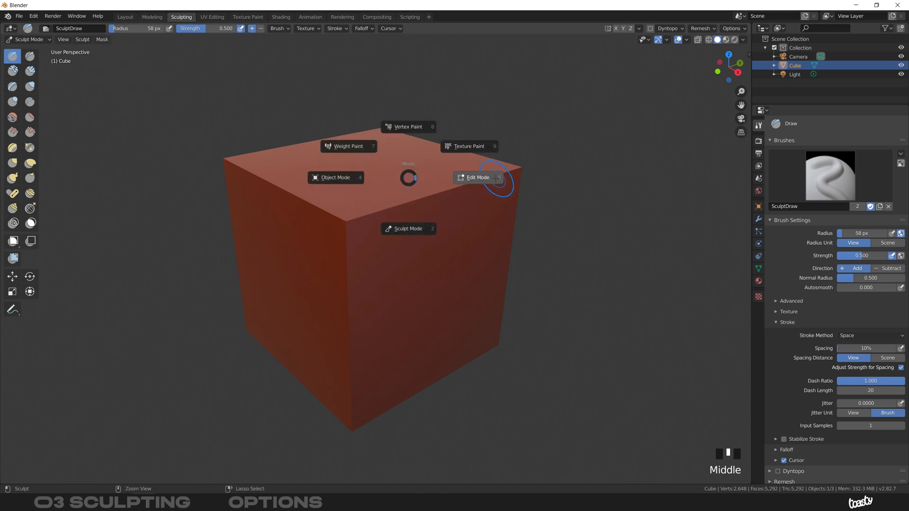
pyautogui.click(479, 178)
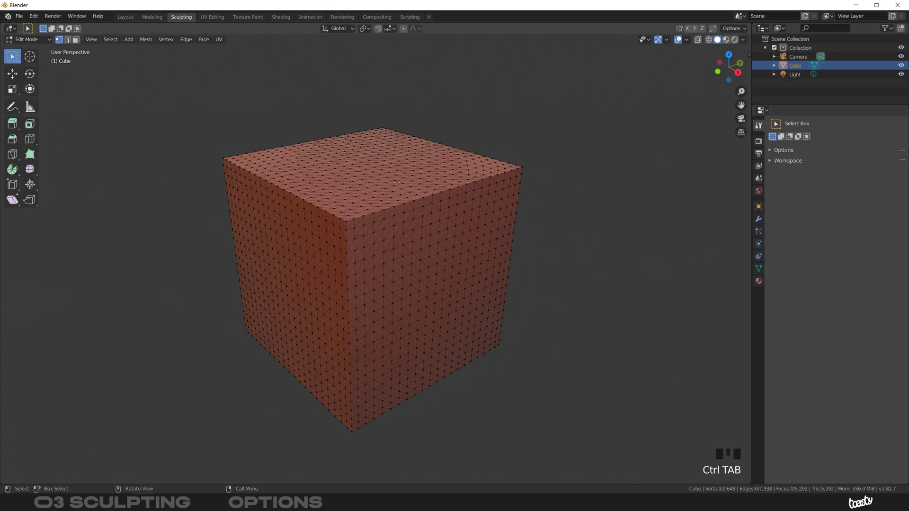
pyautogui.hotkey('shift', 'a')
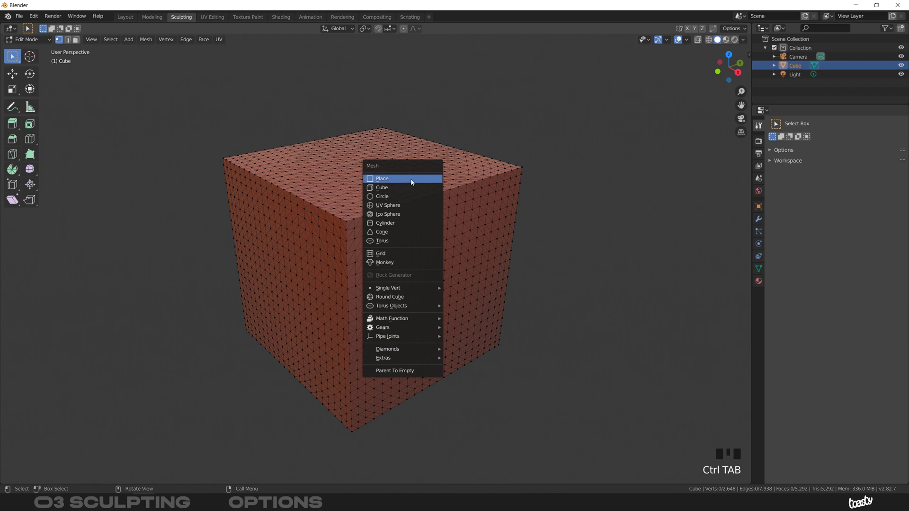
pyautogui.click(394, 205)
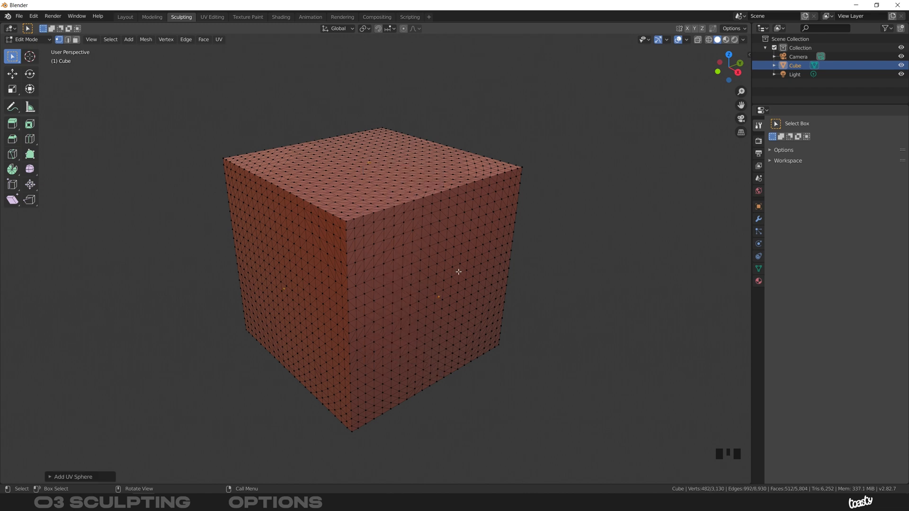
# - Move the sphere up along Z until it sits partly embedded in the cube's top face, and return to Sculpt Mode
pyautogui.press('g')
pyautogui.press('z')
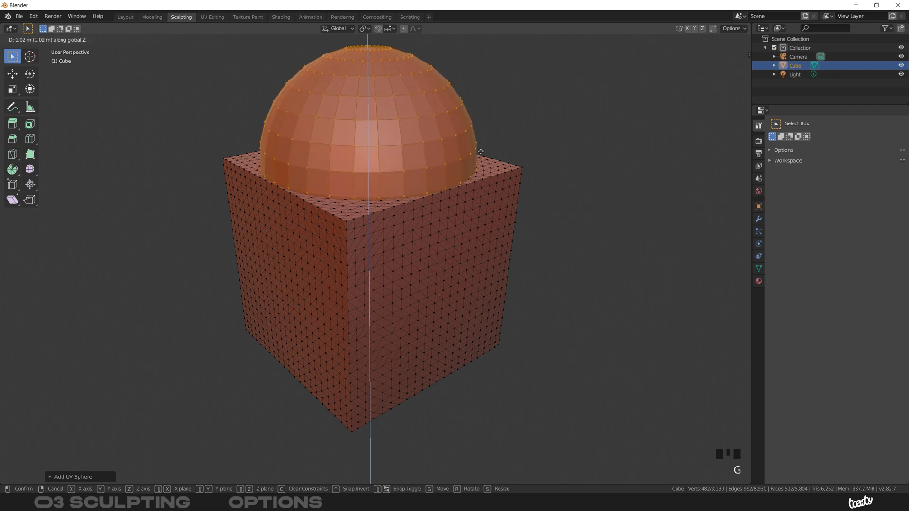
pyautogui.click(486, 123)
pyautogui.keyDown('shift'); pyautogui.moveTo(444, 185); pyautogui.dragTo(419, 237, button='middle'); pyautogui.keyUp('shift')
pyautogui.moveTo(419, 238)
pyautogui.mouseDown(button='middle')
pyautogui.moveTo(369, 247)
pyautogui.moveTo(429, 248)
pyautogui.mouseUp(button='middle')
pyautogui.keyDown('shift'); pyautogui.moveTo(428, 248); pyautogui.dragTo(455, 204, button='middle'); pyautogui.keyUp('shift')
pyautogui.keyDown('ctrl'); pyautogui.moveTo(407, 265); pyautogui.dragTo(398, 243, button='middle'); pyautogui.keyUp('ctrl')
pyautogui.moveTo(413, 199); pyautogui.dragTo(404, 190, button='middle')
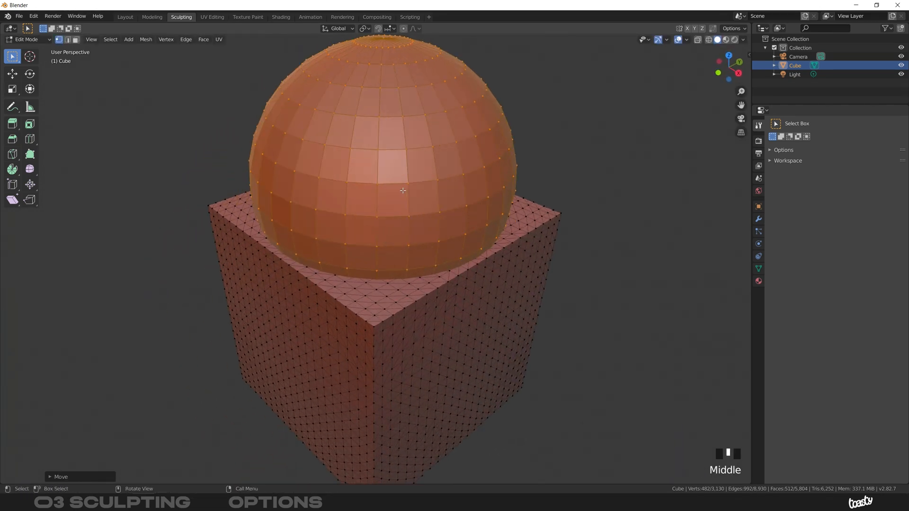
pyautogui.keyDown('shift'); pyautogui.moveTo(459, 299); pyautogui.dragTo(437, 241, button='middle'); pyautogui.keyUp('shift')
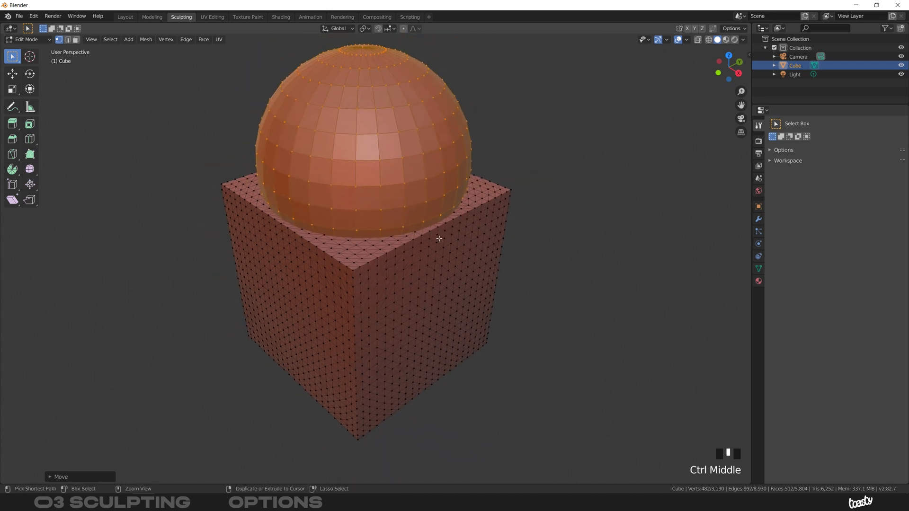
pyautogui.hotkey('ctrl', 'Tab')
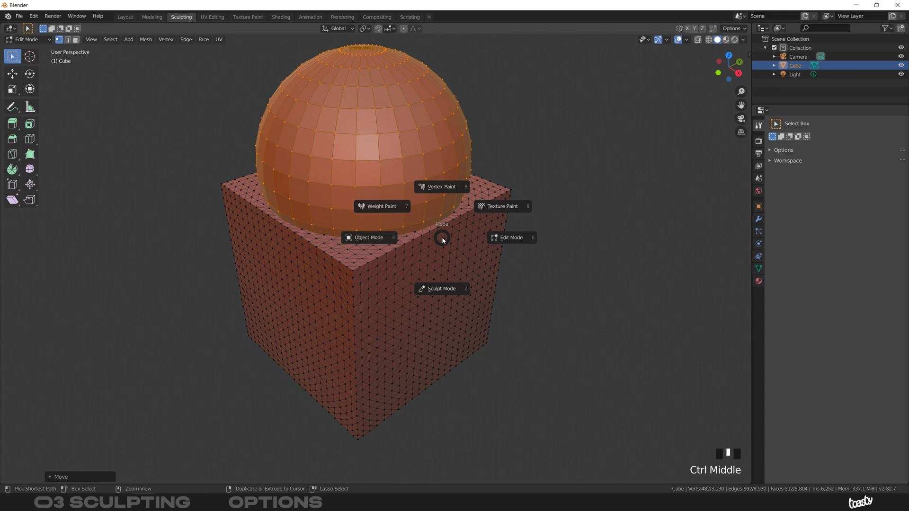
pyautogui.click(445, 291)
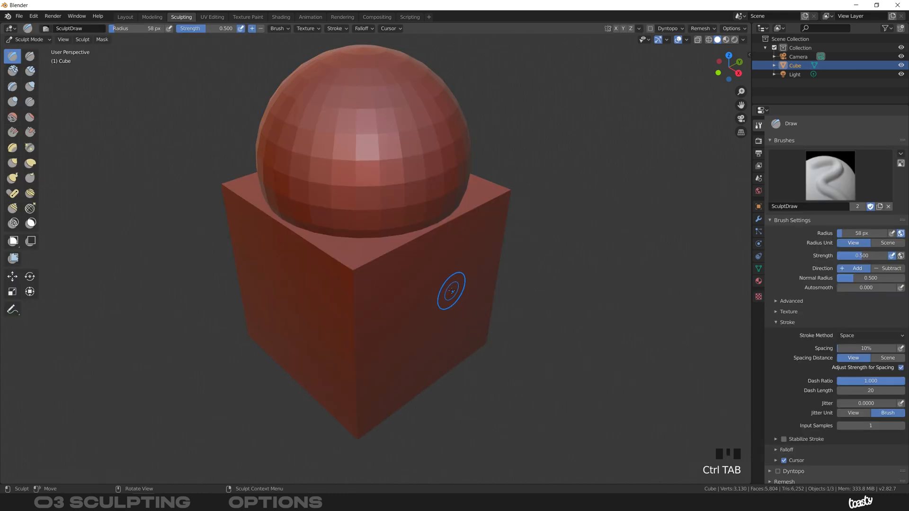
# - Try Draw strokes on the sphere and on the cube, undoing each one
pyautogui.moveTo(371, 187)
pyautogui.mouseDown()
pyautogui.moveTo(355, 168)
pyautogui.moveTo(324, 178)
pyautogui.mouseUp()
pyautogui.hotkey('ctrl', 'z')
pyautogui.moveTo(375, 254); pyautogui.dragTo(400, 250)
pyautogui.hotkey('ctrl', 'z')
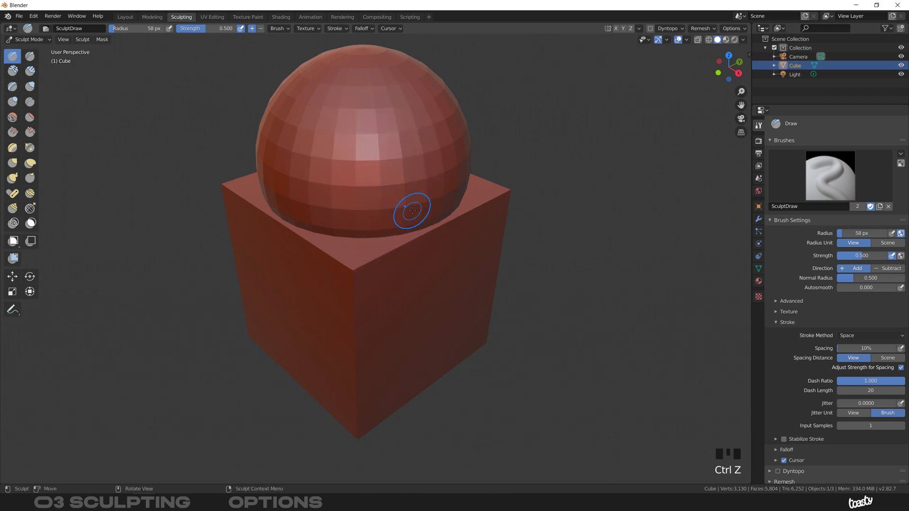
# - Try voxel remeshing the cube and its embedded sphere, undo it, and draw a stroke across the seam between them
pyautogui.click(705, 29)
pyautogui.hotkey('ctrl', 'r')
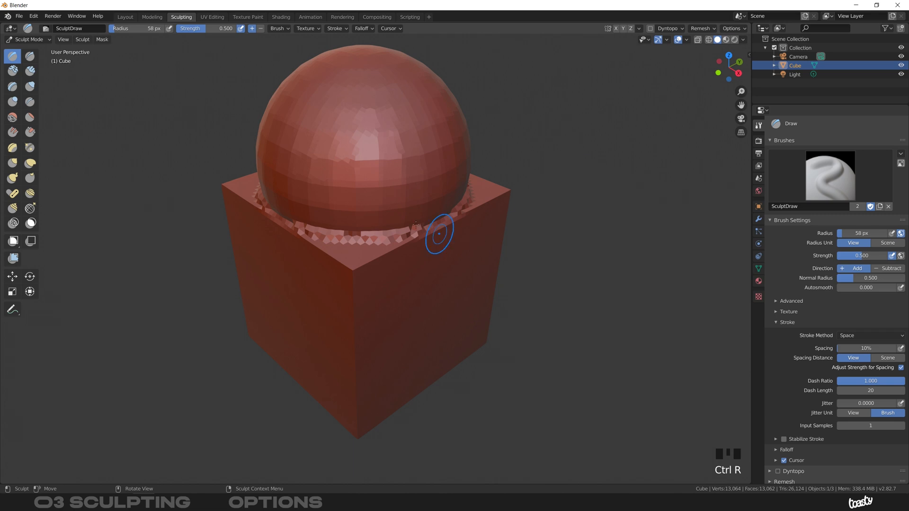
pyautogui.hotkey('ctrl', 'z')
pyautogui.moveTo(406, 237)
pyautogui.mouseDown()
pyautogui.moveTo(419, 211)
pyautogui.moveTo(405, 271)
pyautogui.moveTo(444, 215)
pyautogui.moveTo(414, 232)
pyautogui.moveTo(302, 230)
pyautogui.mouseUp()
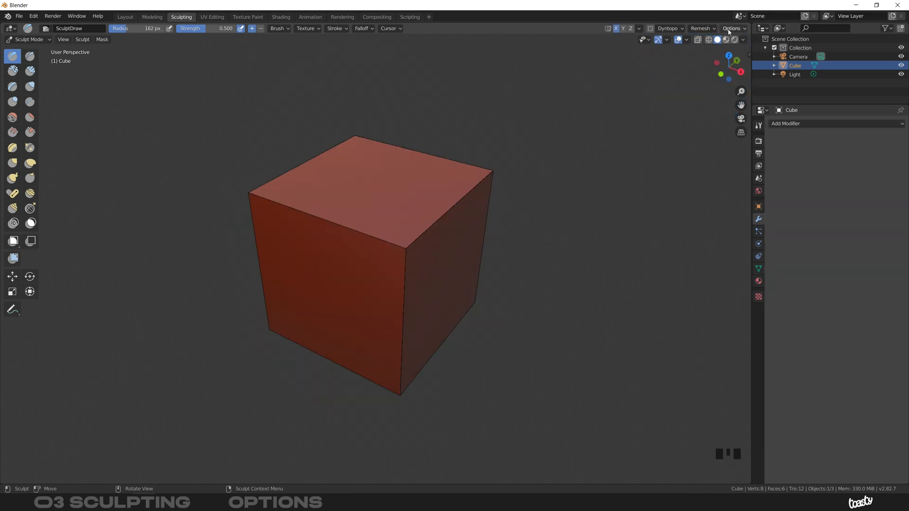
# - Voxel remesh the plain cube and test the gravity factor of 1.000 with a mirrored Draw stroke along its lower edge
pyautogui.click(730, 29)
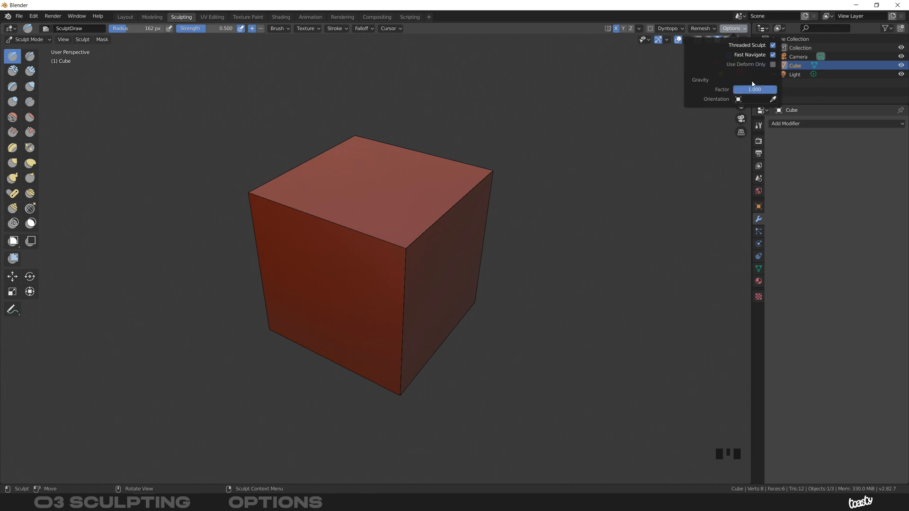
pyautogui.hotkey('ctrl', 'r')
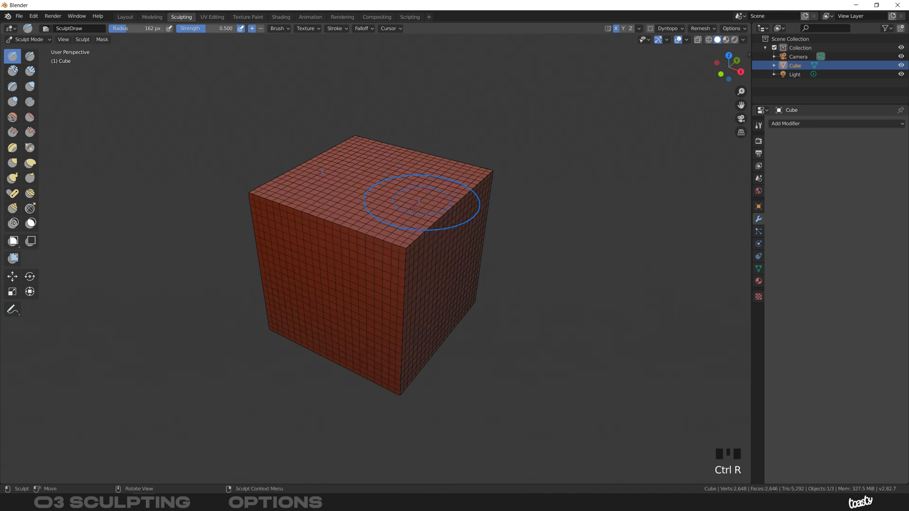
pyautogui.moveTo(419, 201); pyautogui.dragTo(418, 306, button='middle')
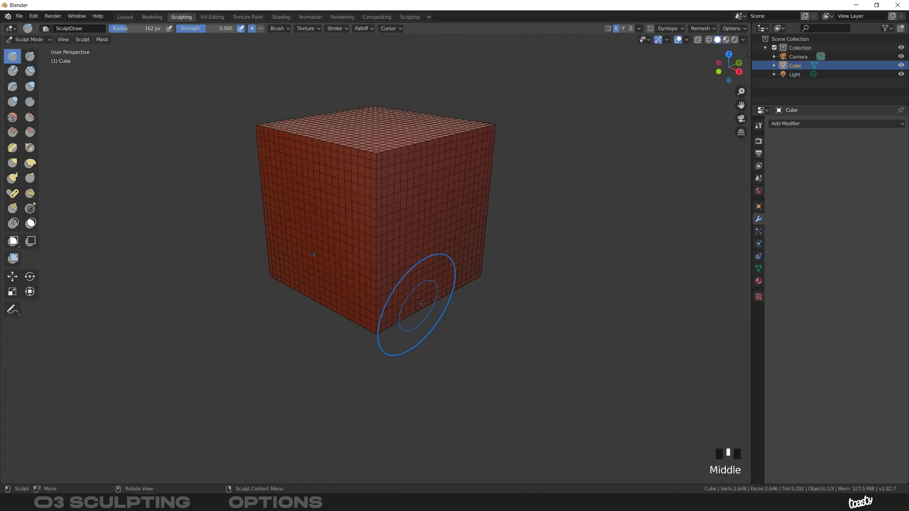
pyautogui.moveTo(406, 309)
pyautogui.mouseDown()
pyautogui.moveTo(459, 292)
pyautogui.moveTo(421, 312)
pyautogui.moveTo(406, 297)
pyautogui.moveTo(384, 334)
pyautogui.moveTo(476, 316)
pyautogui.moveTo(464, 335)
pyautogui.mouseUp()
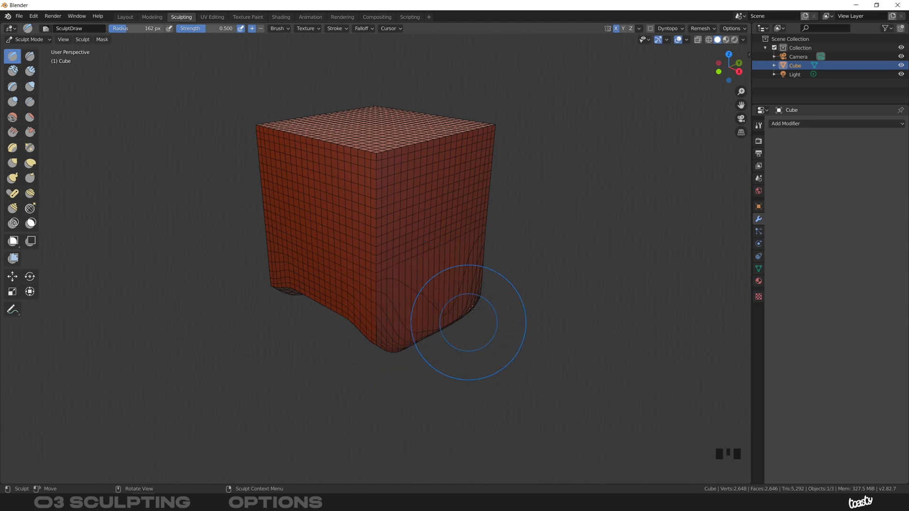
# - Draw further mirrored strokes up the cube's front and across its upper area to test gravity from several viewing angles
pyautogui.moveTo(418, 318); pyautogui.dragTo(404, 324, button='middle')
pyautogui.moveTo(404, 325)
pyautogui.mouseDown()
pyautogui.moveTo(310, 294)
pyautogui.moveTo(355, 223)
pyautogui.moveTo(365, 180)
pyautogui.moveTo(403, 182)
pyautogui.mouseUp()
pyautogui.moveTo(404, 186); pyautogui.dragTo(416, 161, button='middle')
pyautogui.moveTo(417, 161)
pyautogui.mouseDown()
pyautogui.moveTo(456, 163)
pyautogui.moveTo(457, 132)
pyautogui.moveTo(347, 153)
pyautogui.moveTo(345, 166)
pyautogui.mouseUp()
pyautogui.moveTo(345, 166)
pyautogui.mouseDown(button='middle')
pyautogui.moveTo(395, 181)
pyautogui.moveTo(355, 125)
pyautogui.mouseUp(button='middle')
pyautogui.moveTo(355, 126)
pyautogui.mouseDown()
pyautogui.moveTo(417, 114)
pyautogui.moveTo(369, 208)
pyautogui.mouseUp()
# - Open the sculpt options showing the gravity factor and orientation settings
pyautogui.click(732, 29)
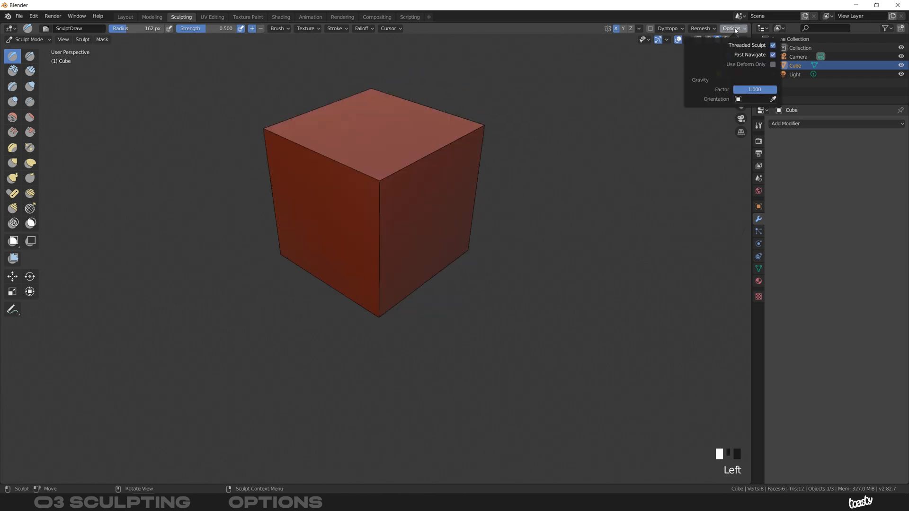